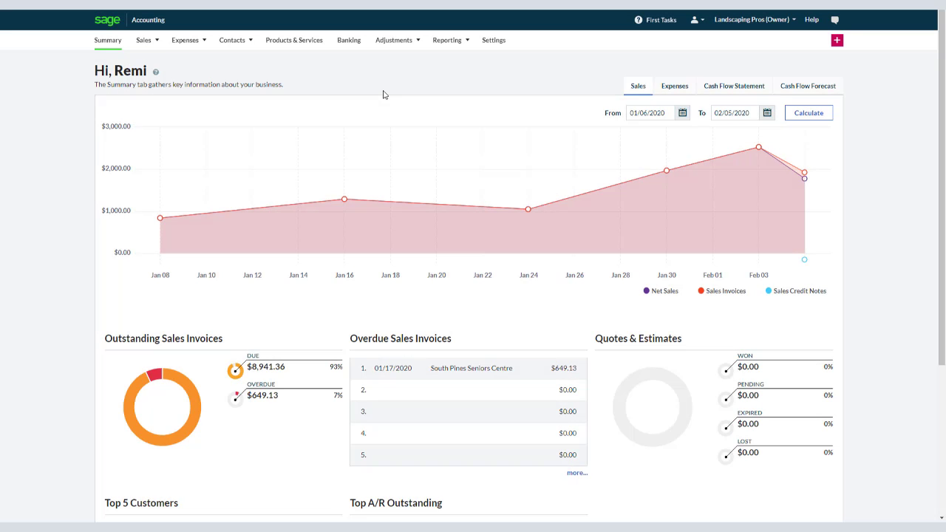
Enable foreign currency transactions with live exchange rates and delete the Mexican Nuevo Peso (MXN).
{"action": "left_click", "coordinate": [489, 46]}
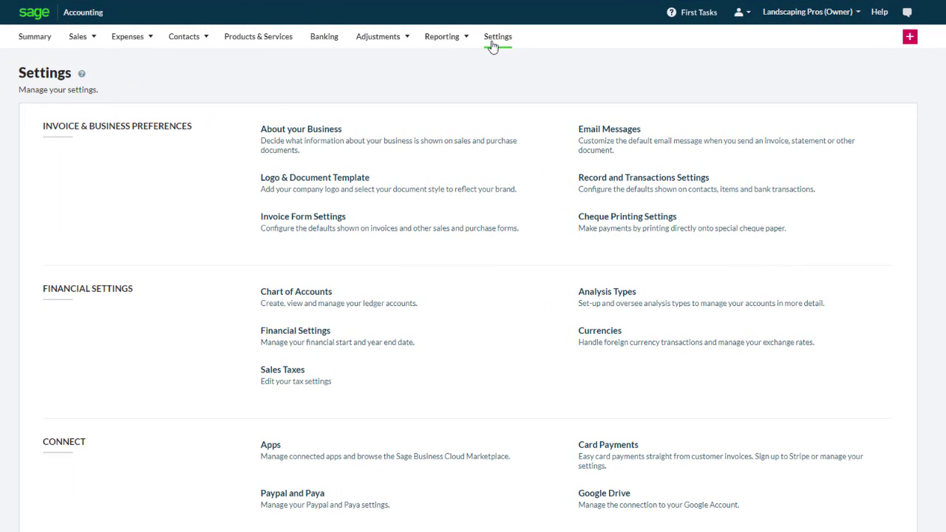
{"action": "left_click", "coordinate": [609, 338]}
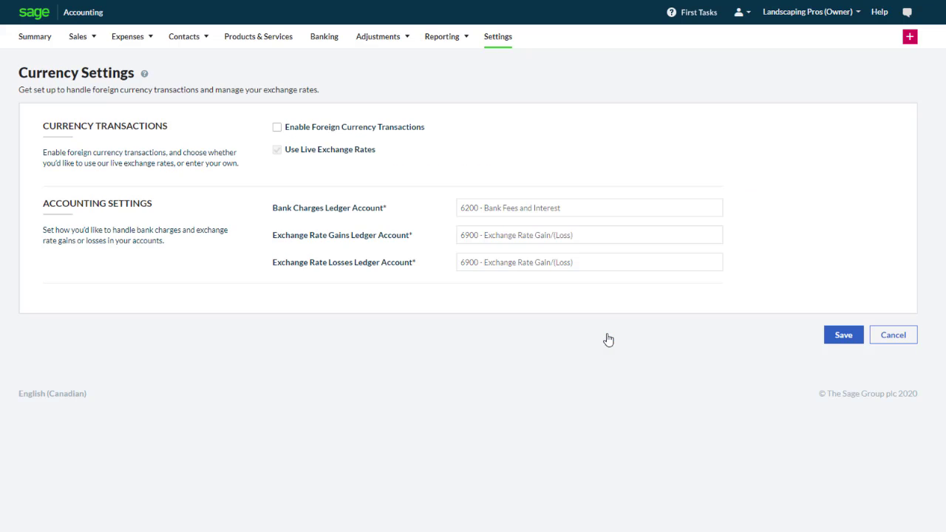
{"action": "left_click", "coordinate": [279, 129]}
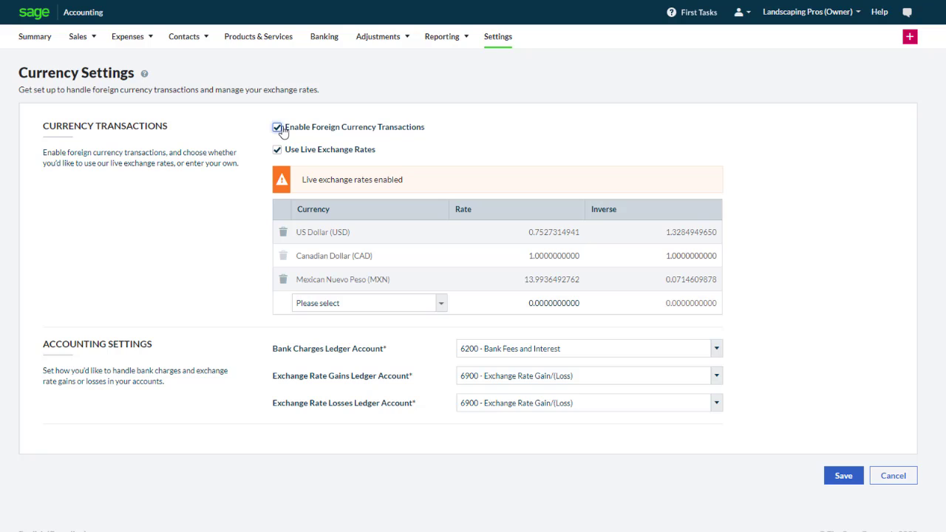
{"action": "left_click", "coordinate": [279, 151]}
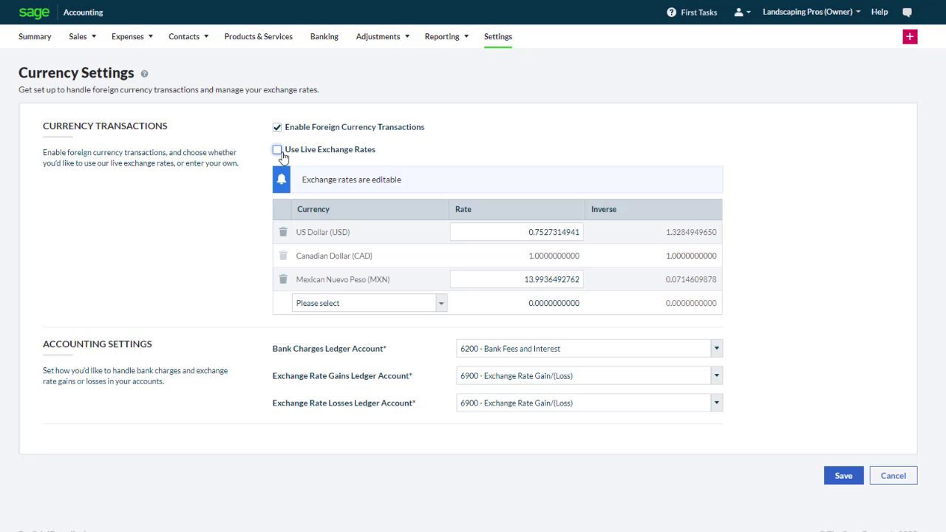
{"action": "left_click", "coordinate": [278, 150]}
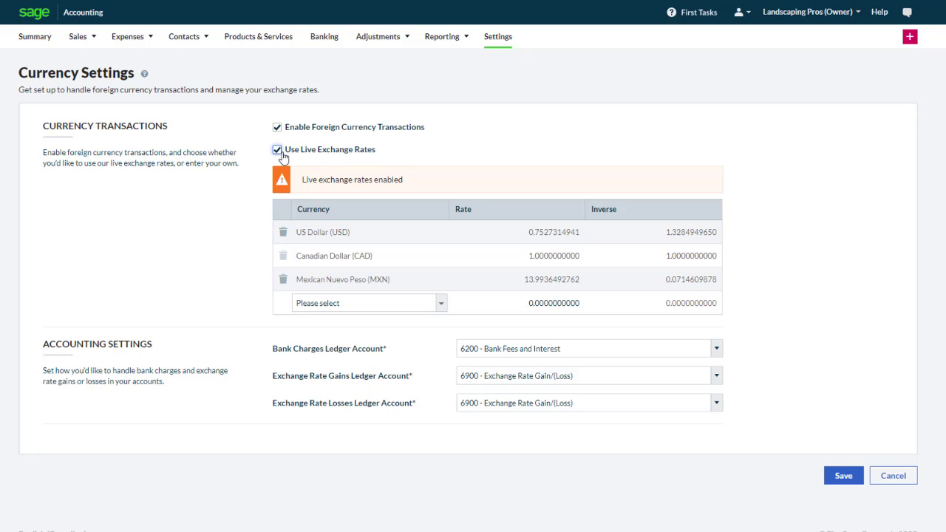
{"action": "left_click", "coordinate": [286, 279]}
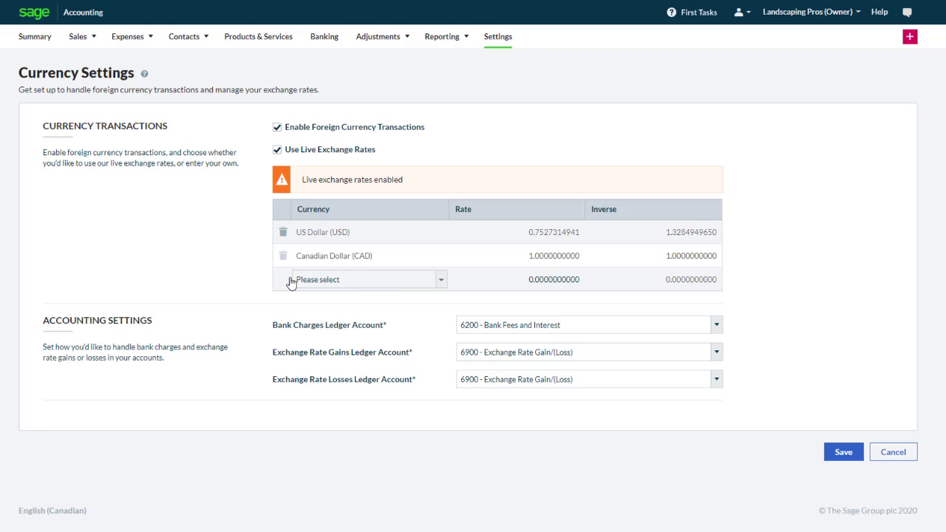
Add Euro (EUR) as a currency and save the currency settings.
{"action": "left_click", "coordinate": [441, 281]}
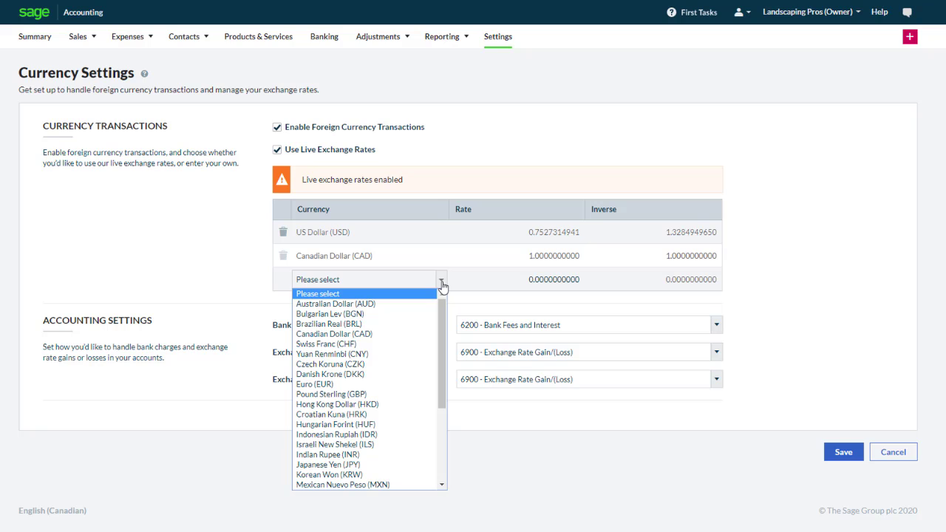
{"action": "left_click", "coordinate": [358, 384]}
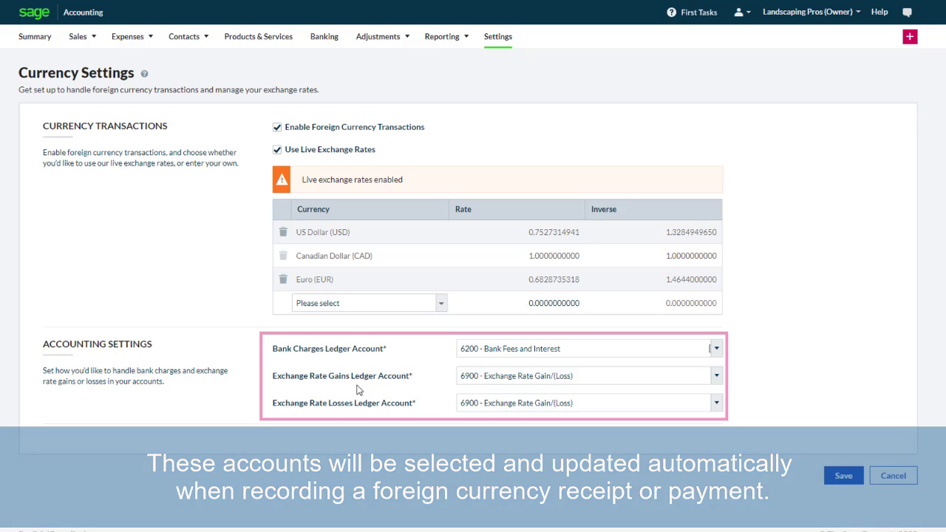
{"action": "left_click", "coordinate": [840, 475]}
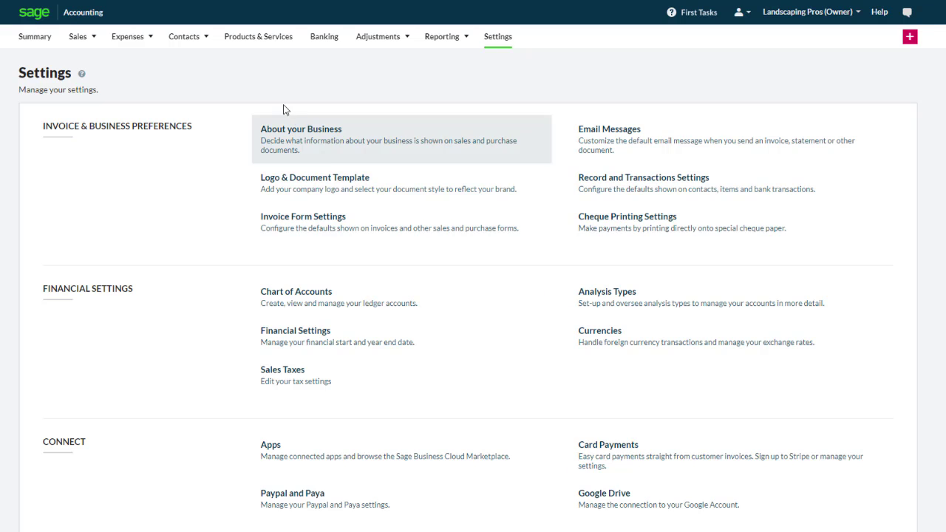
Create customer Birch Bay Construction with US Dollar (USD) as its default currency.
{"action": "left_click", "coordinate": [184, 42]}
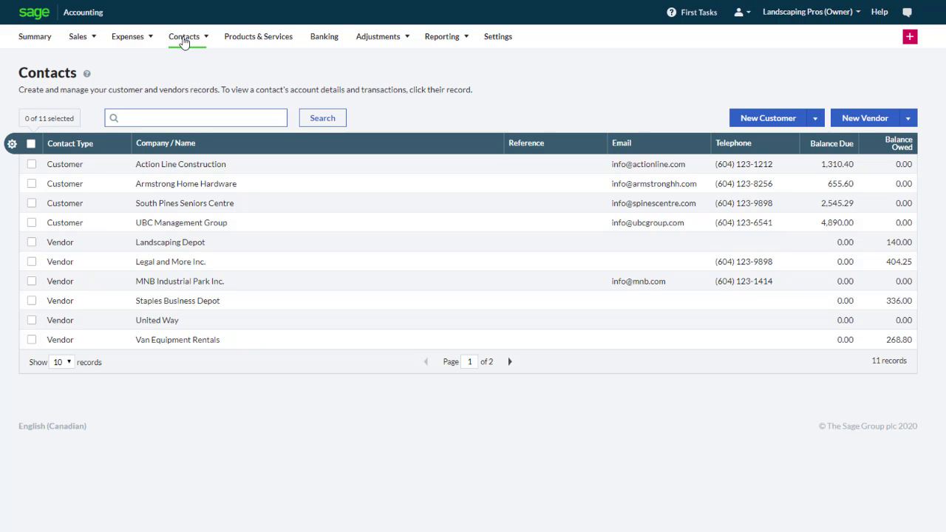
{"action": "left_click", "coordinate": [745, 122]}
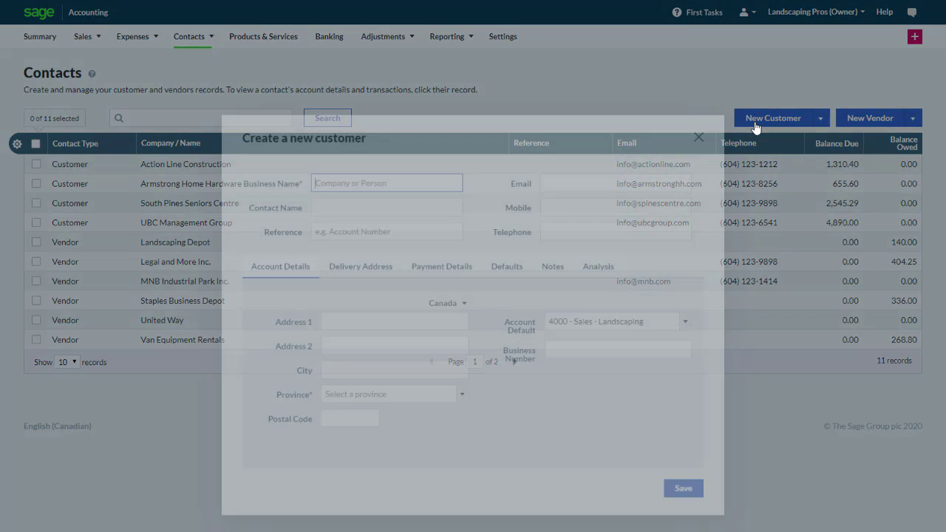
{"action": "type", "text": "Birch Bay"}
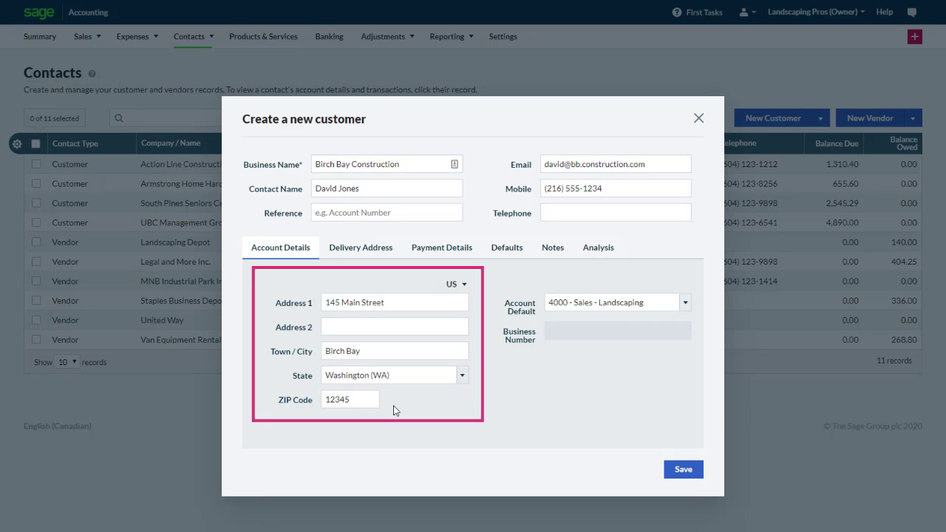
{"action": "left_click", "coordinate": [502, 253]}
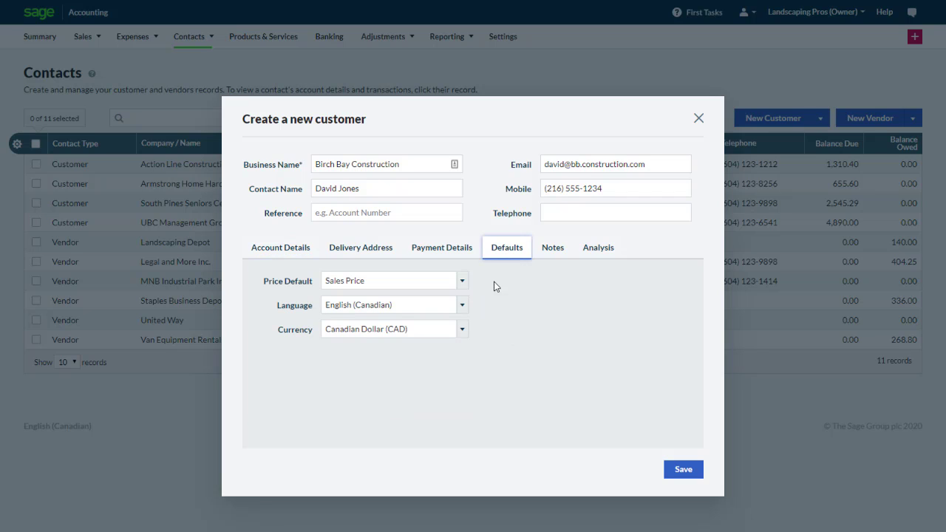
{"action": "left_click", "coordinate": [465, 338]}
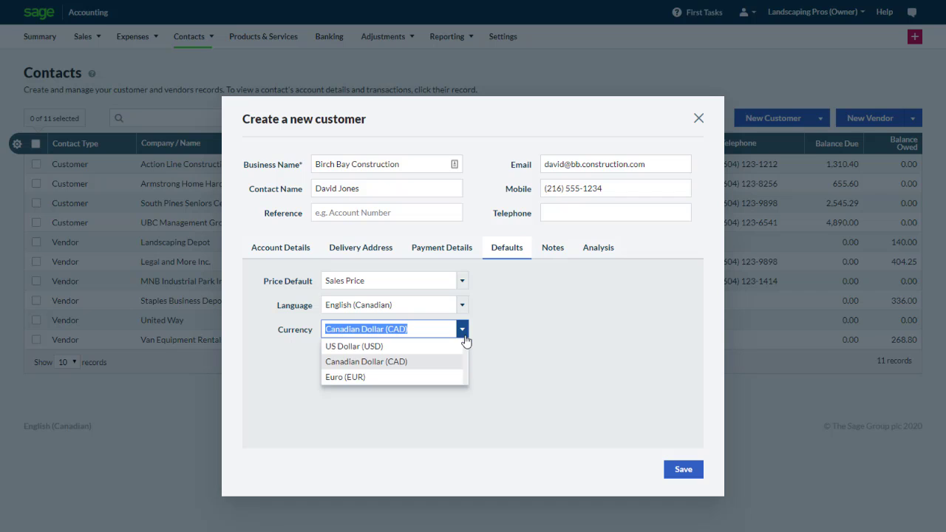
{"action": "left_click", "coordinate": [447, 347]}
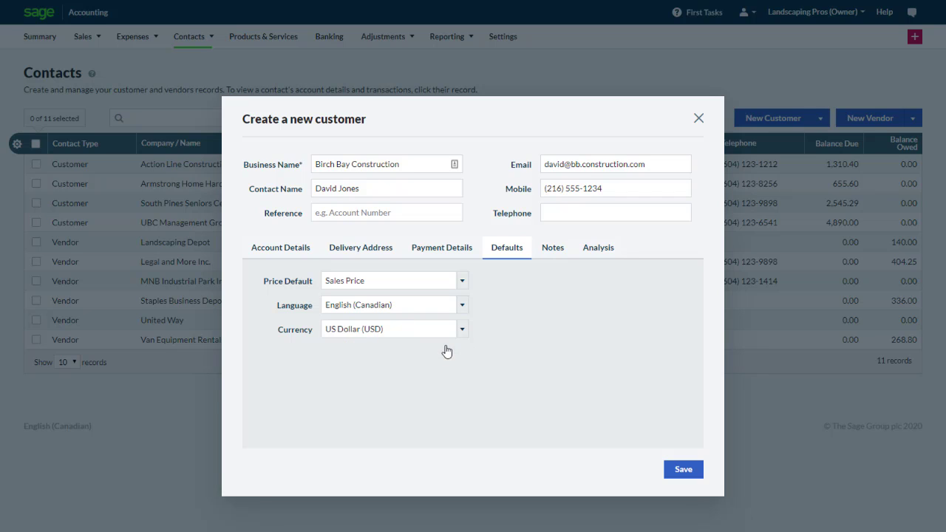
{"action": "left_click", "coordinate": [695, 470]}
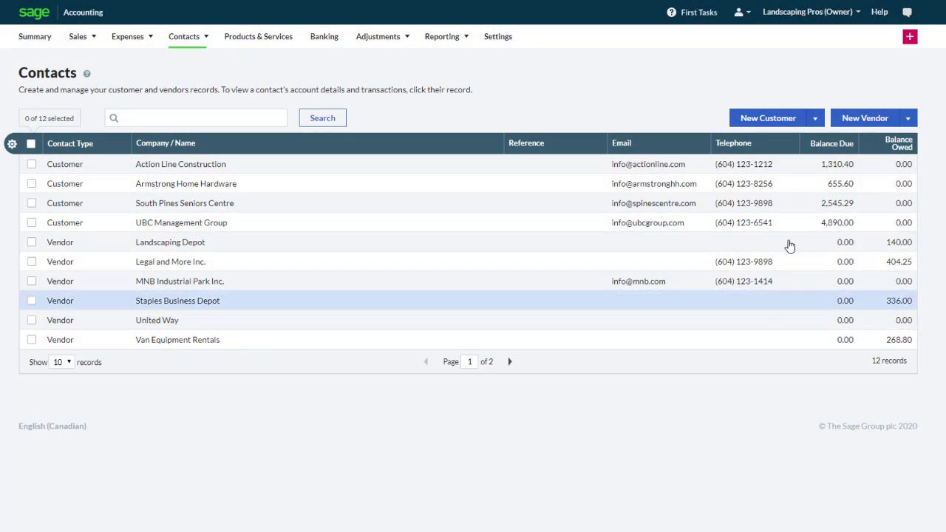
Create vendor Outils de qualité in Lyon with Euro (EUR) as its default currency.
{"action": "left_click", "coordinate": [865, 118]}
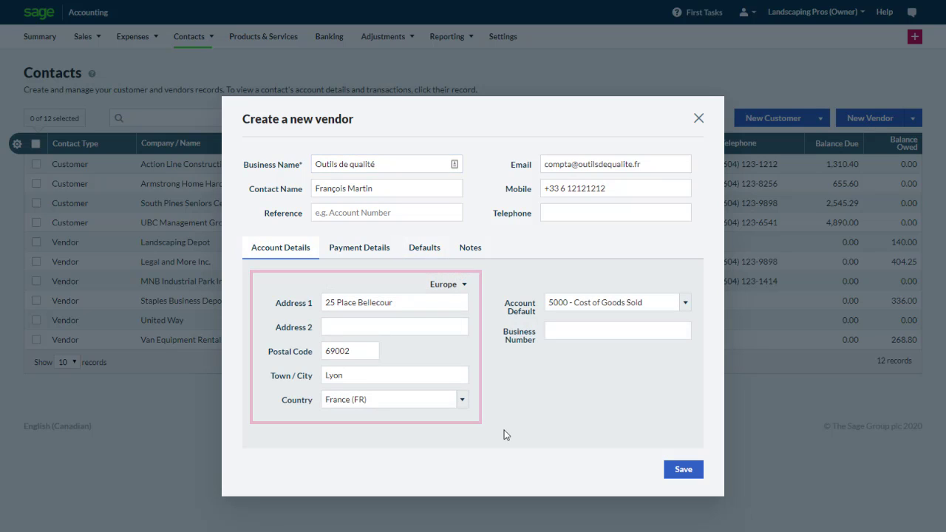
{"action": "left_click", "coordinate": [426, 249]}
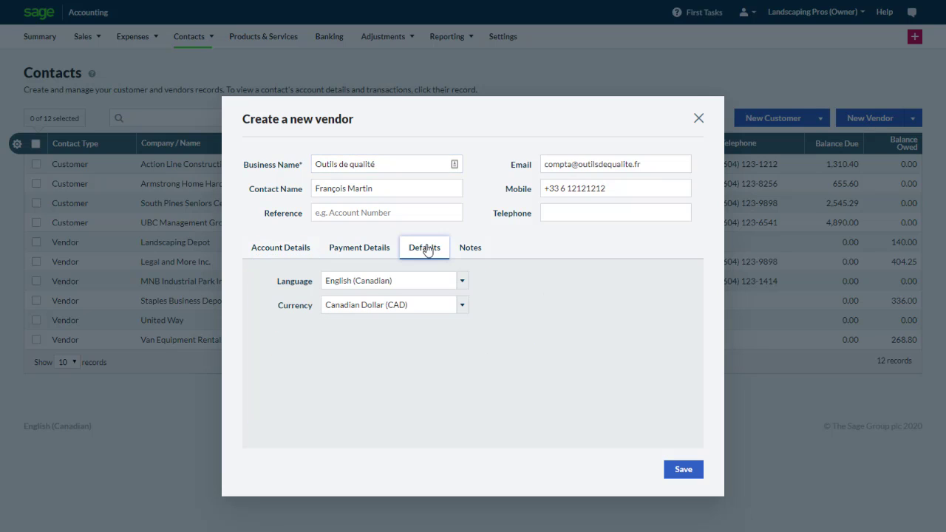
{"action": "left_click", "coordinate": [456, 305]}
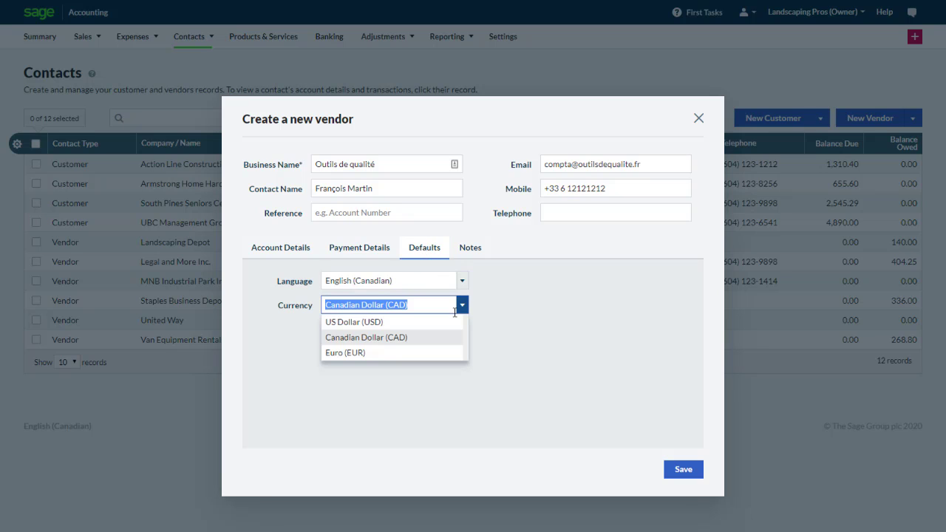
{"action": "left_click", "coordinate": [435, 354]}
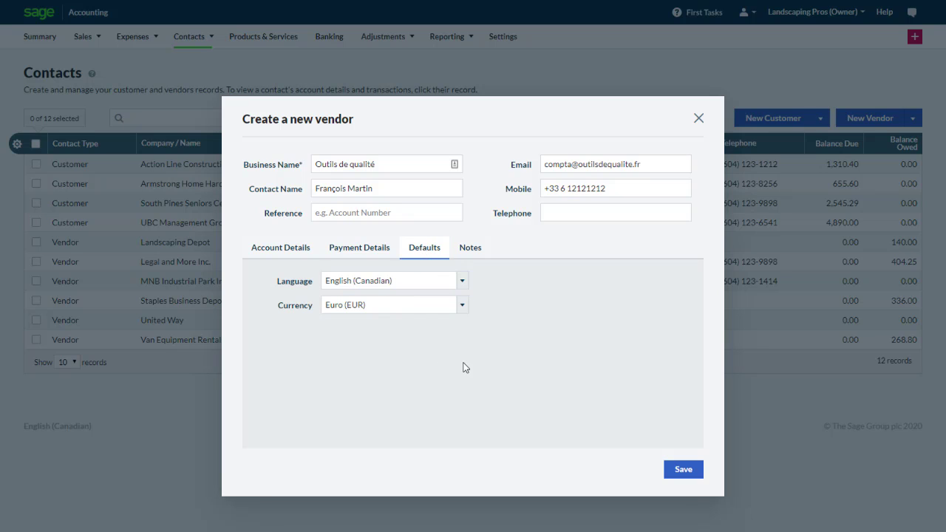
{"action": "left_click", "coordinate": [698, 473]}
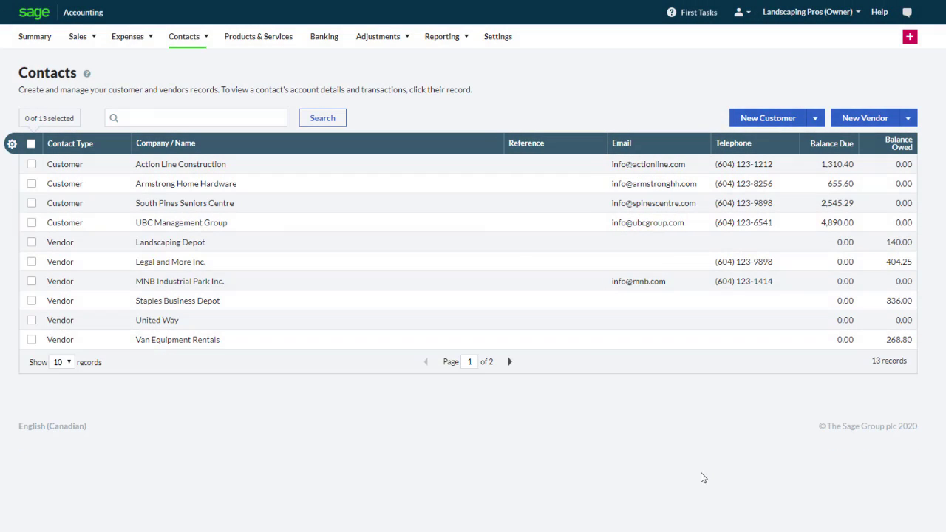
Open Birch Bay Construction from Contacts page 2 and view its USD account options.
{"action": "left_click", "coordinate": [513, 362]}
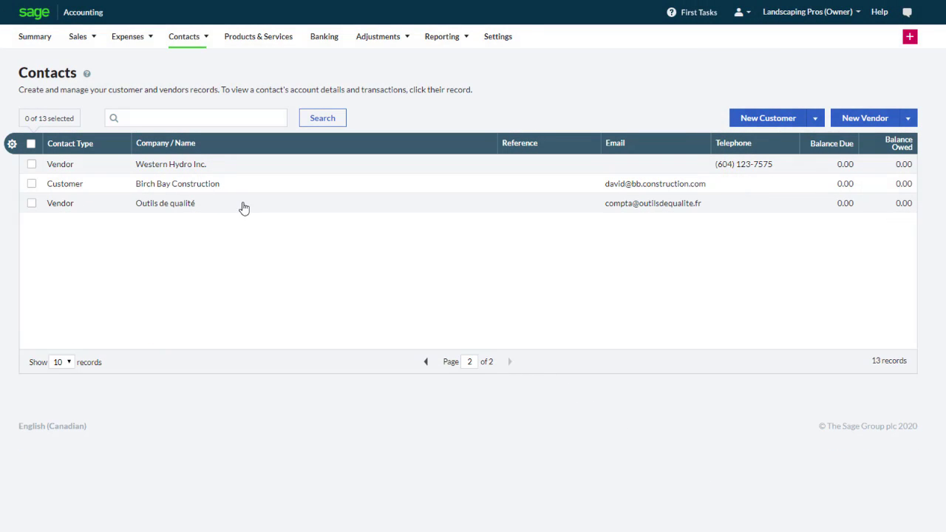
{"action": "left_click", "coordinate": [182, 184]}
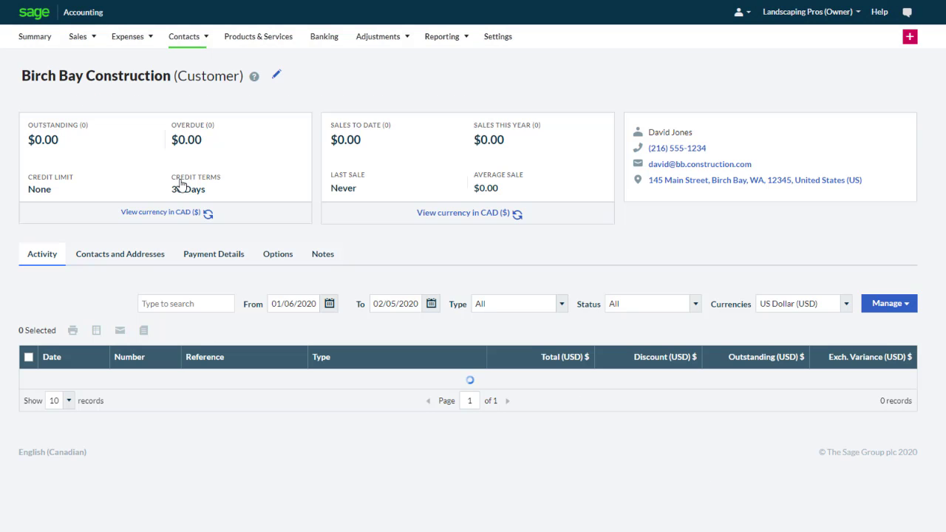
{"action": "left_click", "coordinate": [274, 256]}
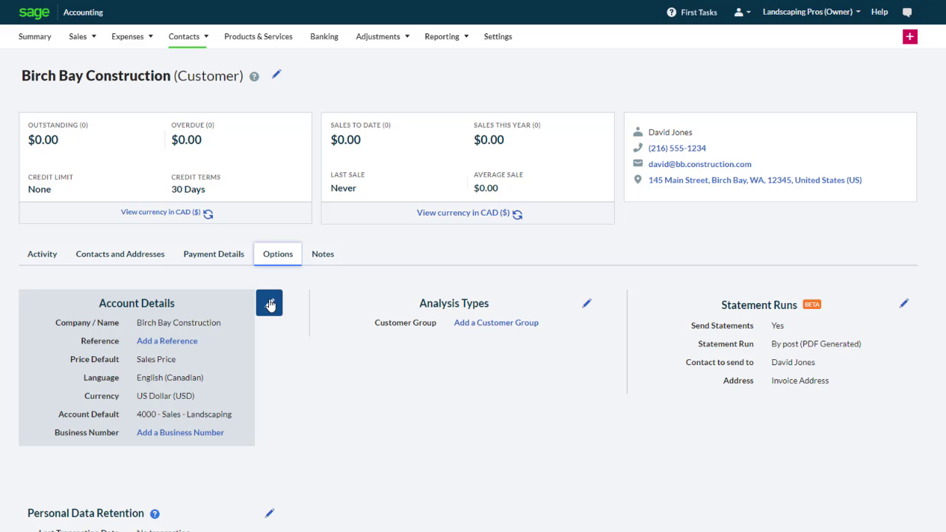
Start a new sales invoice for Birch Bay Construction and review its USD exchange rate.
{"action": "left_click", "coordinate": [910, 36]}
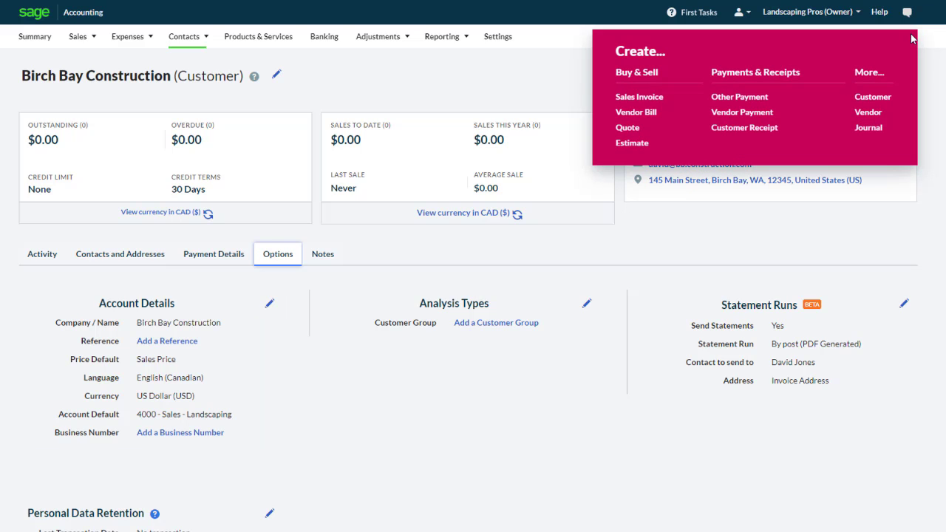
{"action": "left_click", "coordinate": [629, 97]}
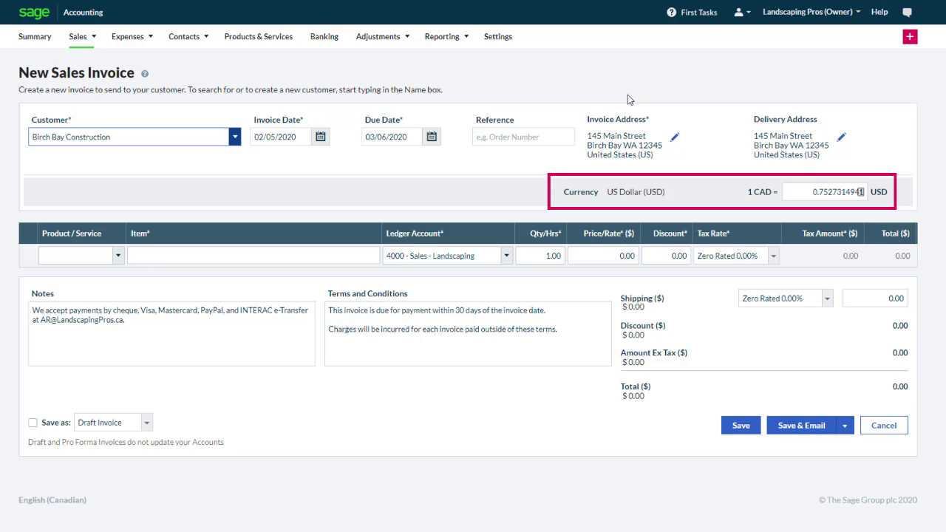
{"action": "left_click", "coordinate": [823, 193]}
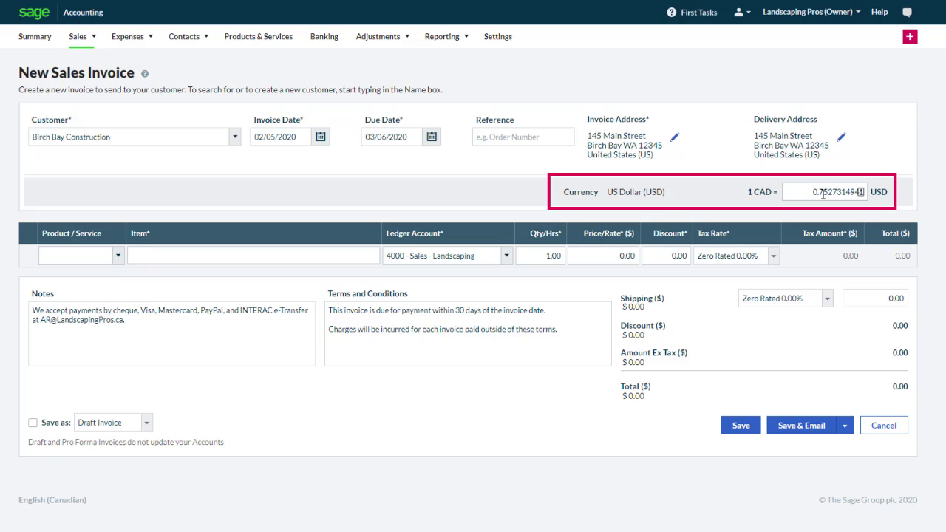
{"action": "left_click", "coordinate": [822, 193]}
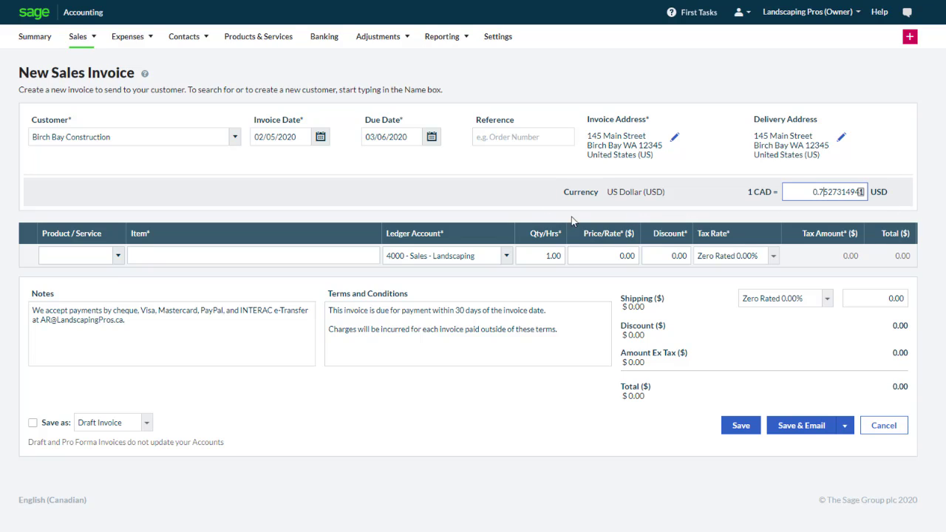
Add 25 Premium Top Soil - 50 Lbs. Bag and save the $940.91 invoice.
{"action": "left_click", "coordinate": [117, 255]}
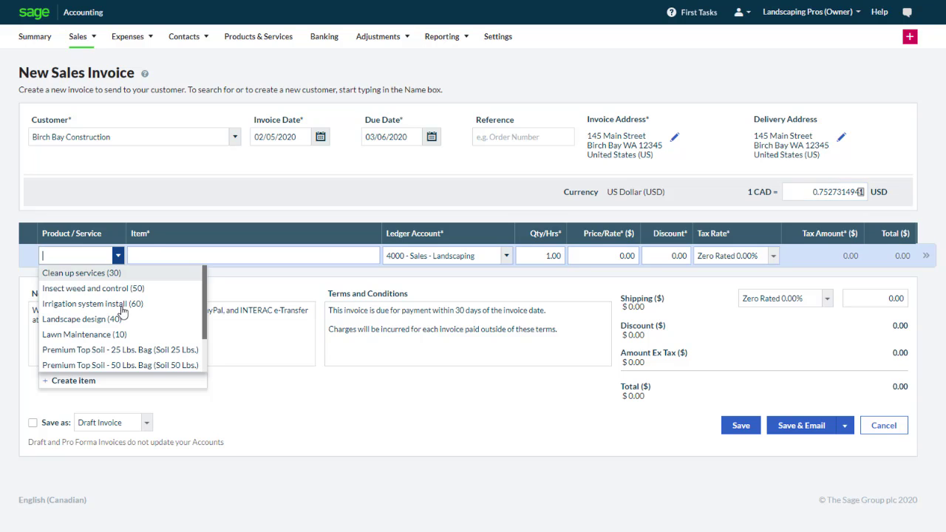
{"action": "left_click", "coordinate": [126, 365]}
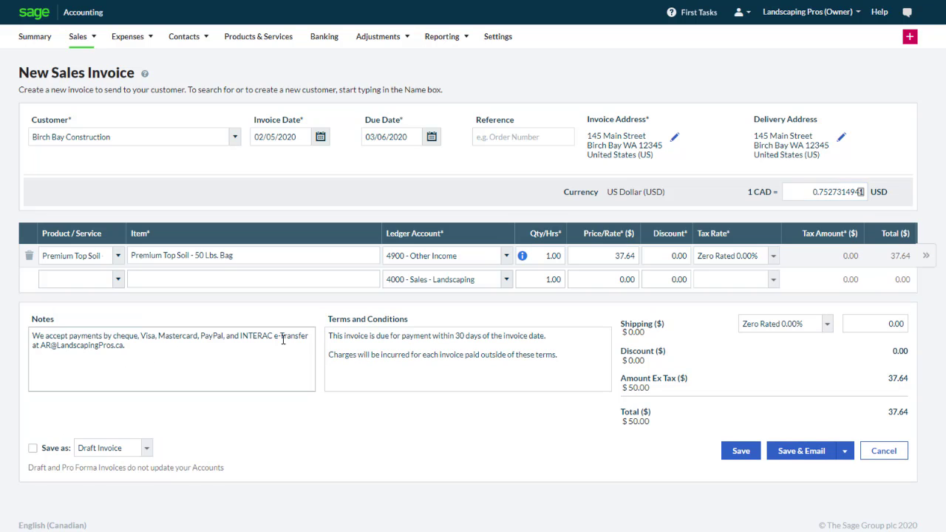
{"action": "left_click", "coordinate": [547, 259]}
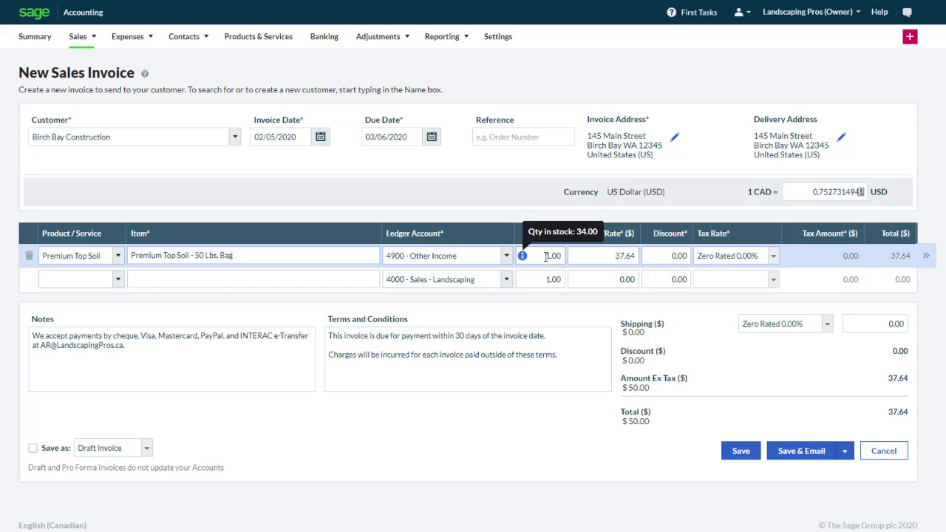
{"action": "double_click", "coordinate": [556, 255]}
{"action": "type", "text": "25"}
{"action": "left_click", "coordinate": [574, 256]}
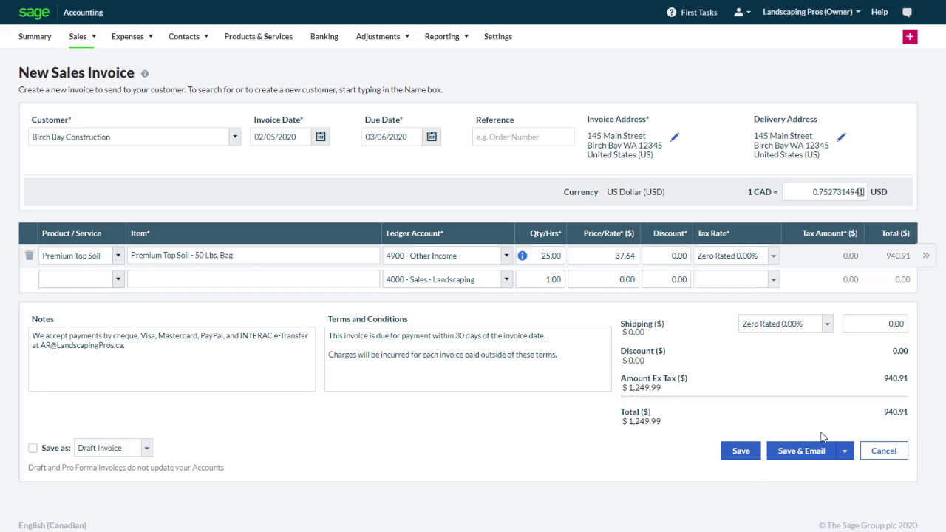
{"action": "left_click", "coordinate": [749, 458]}
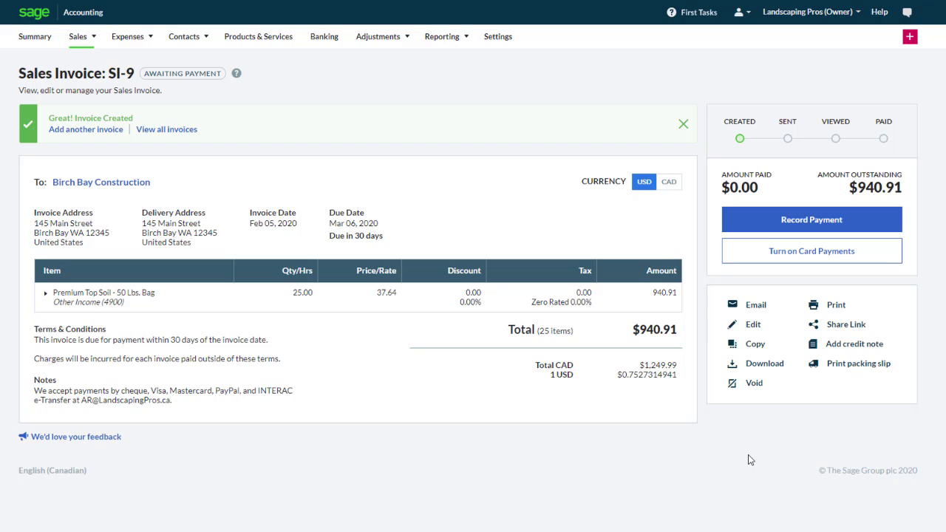
View invoice SI-9 in CAD, switch it back to USD, and open the Create menu.
{"action": "left_click", "coordinate": [668, 182]}
{"action": "left_click", "coordinate": [647, 186]}
{"action": "left_click", "coordinate": [910, 36]}
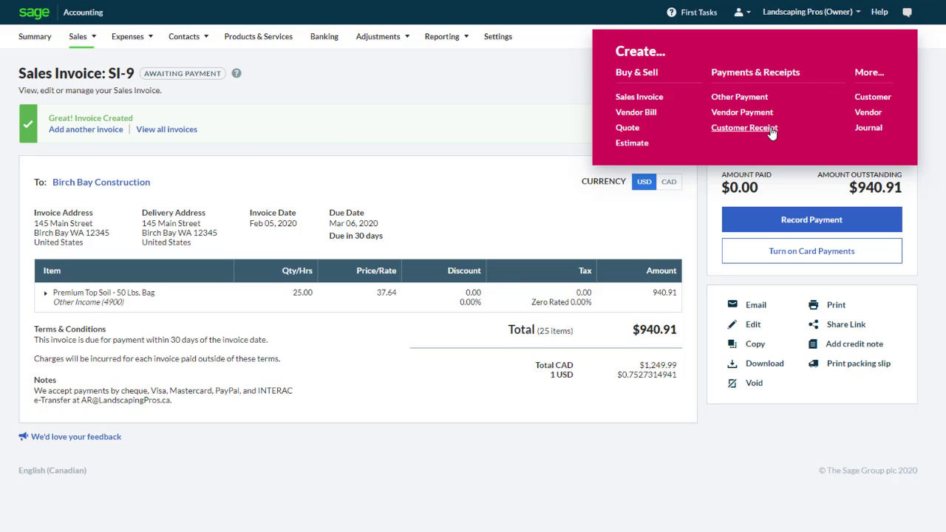
Start a customer receipt from Birch Bay Construction into 1050 - Chequing via Electronic payment.
{"action": "left_click", "coordinate": [771, 130]}
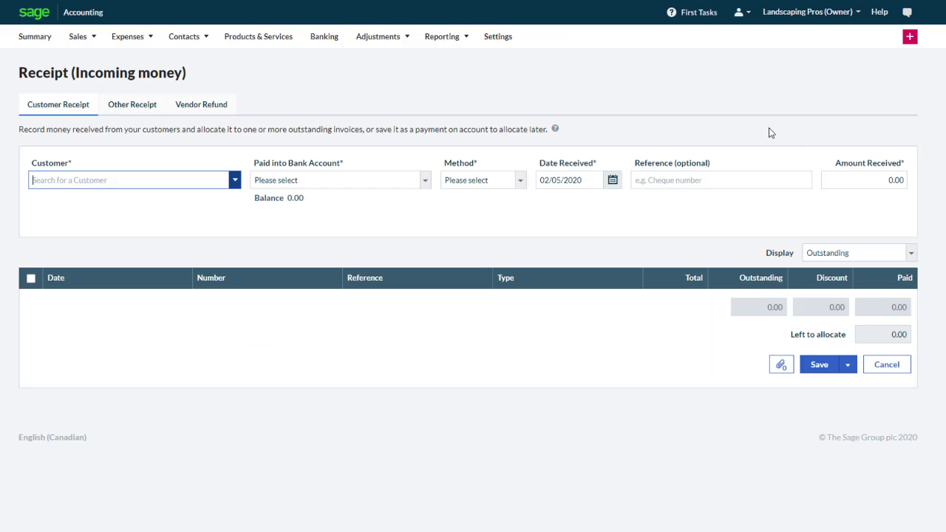
{"action": "left_click", "coordinate": [233, 180]}
{"action": "left_click", "coordinate": [222, 227]}
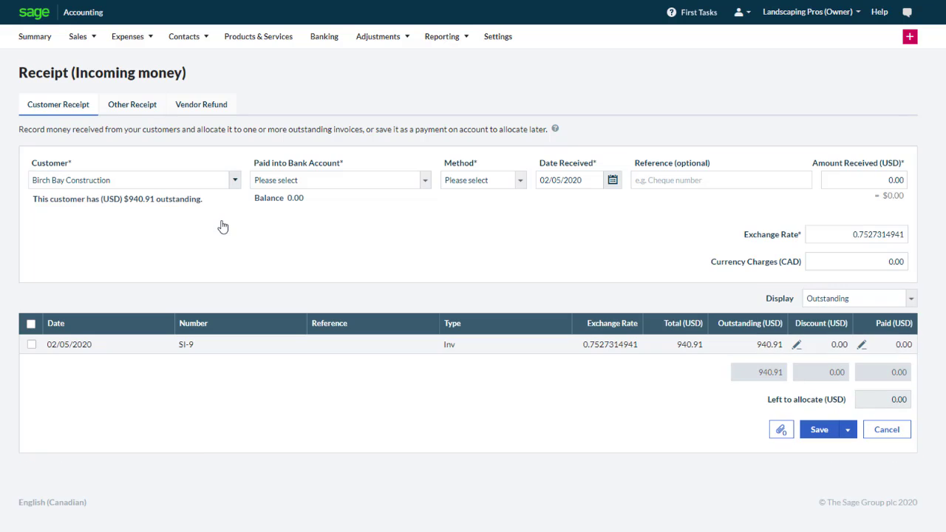
{"action": "left_click", "coordinate": [420, 184]}
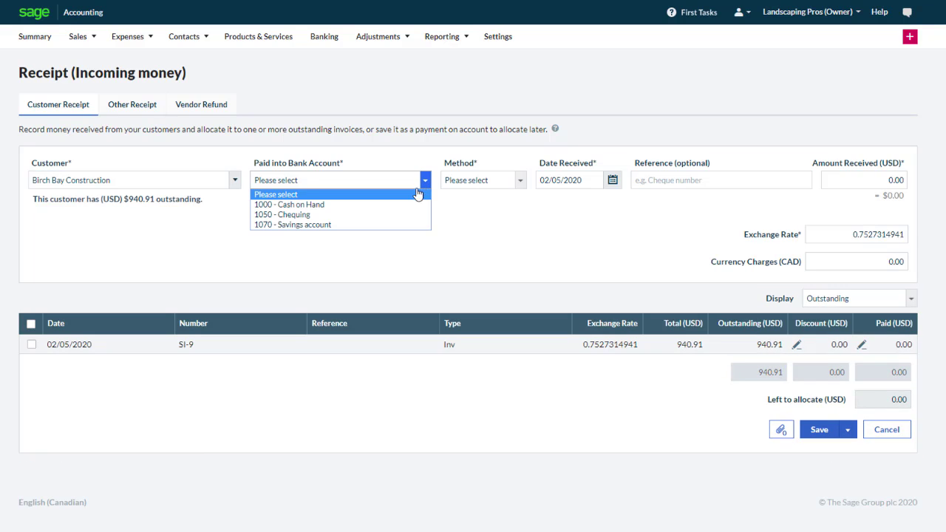
{"action": "left_click", "coordinate": [403, 214]}
{"action": "left_click", "coordinate": [488, 182]}
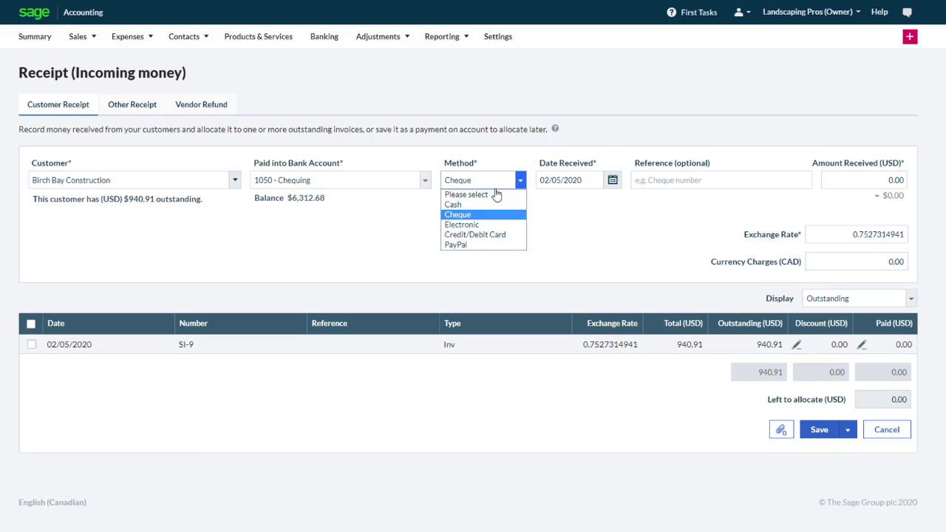
{"action": "left_click", "coordinate": [475, 224]}
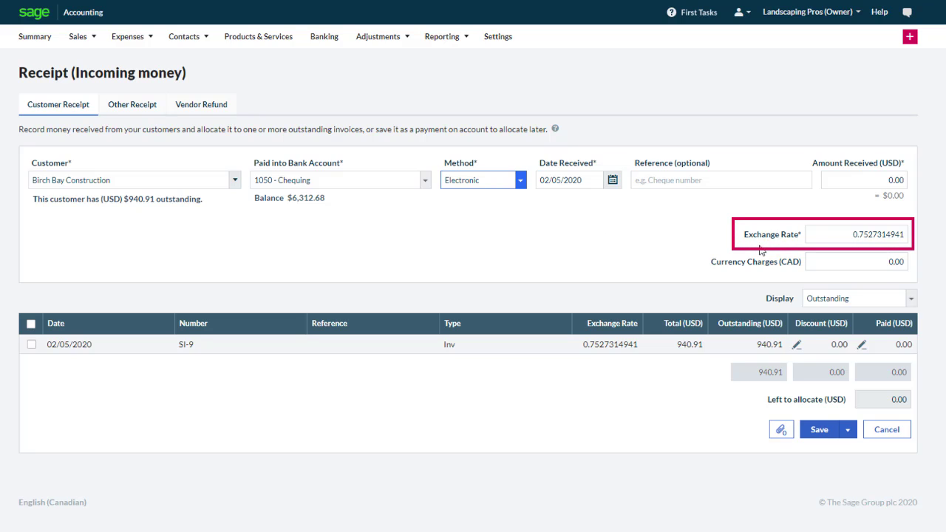
Apply the receipt to SI-9's $940.91 in full at exchange rate 0.772 and save.
{"action": "left_click_drag", "start_coordinate": [860, 234], "coordinate": [910, 235]}
{"action": "type", "text": "772"}
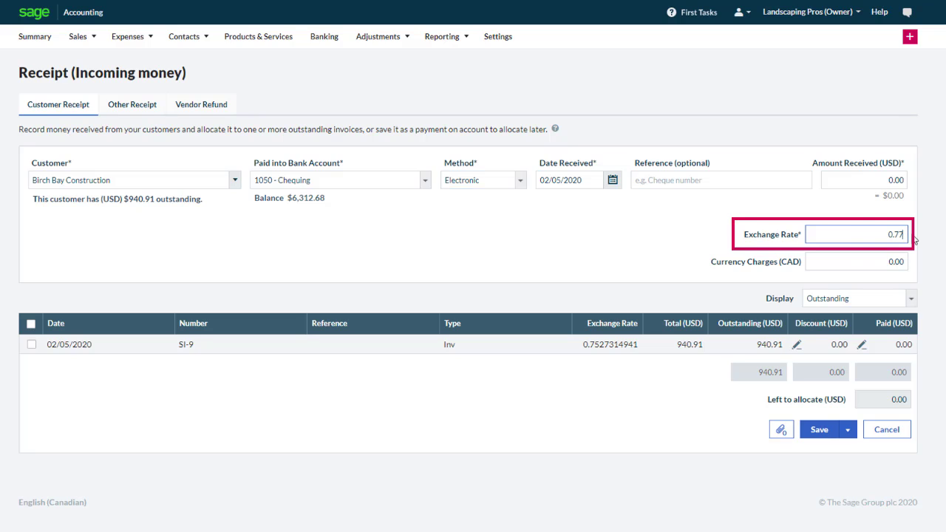
{"action": "left_click", "coordinate": [942, 233]}
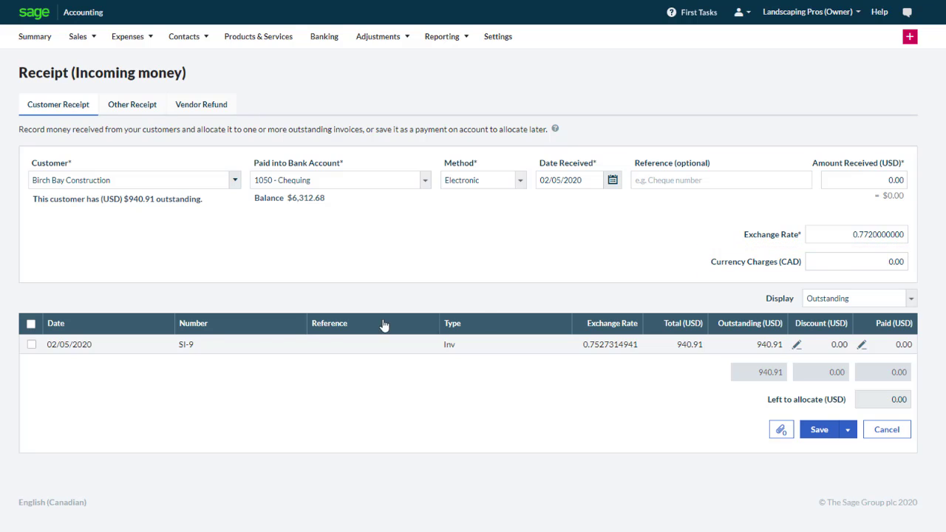
{"action": "left_click", "coordinate": [31, 346]}
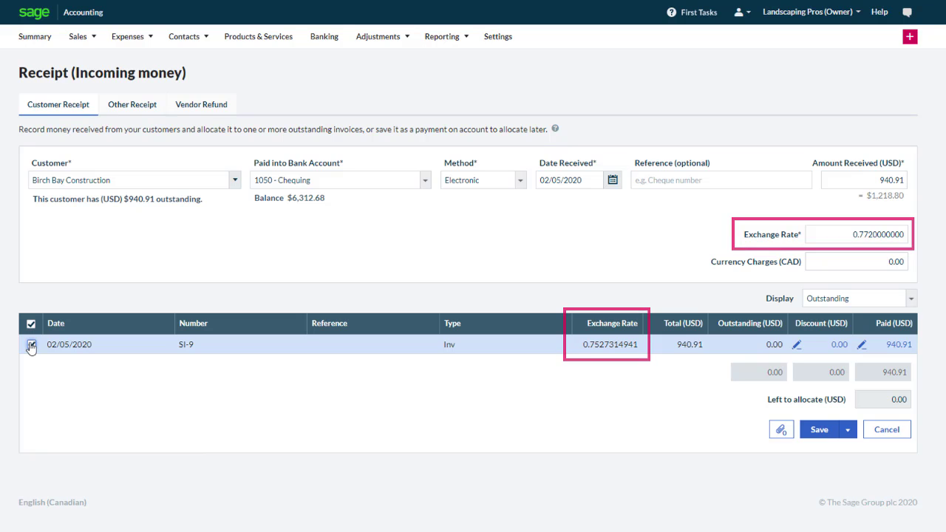
{"action": "left_click", "coordinate": [819, 429]}
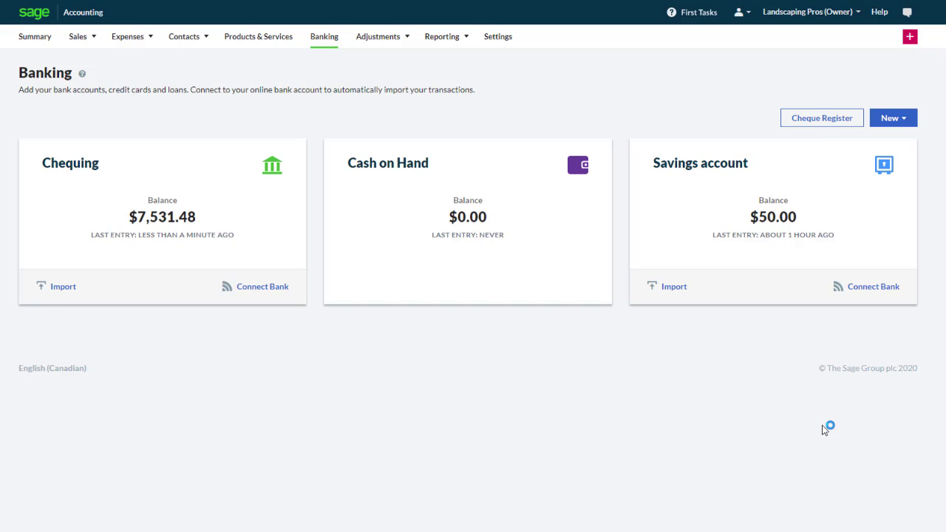
Save a vendor bill from Outils de qualité for a €449.00 Professional Trencher.
{"action": "left_click", "coordinate": [910, 37]}
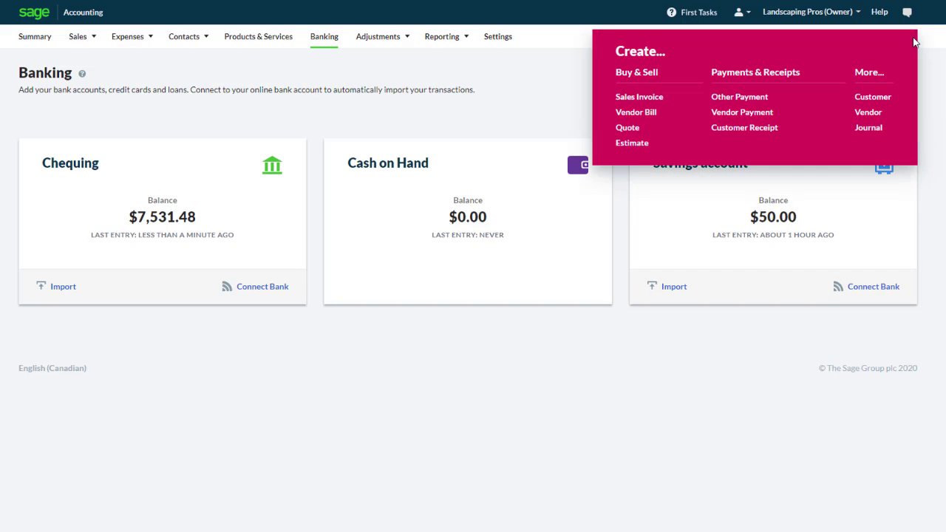
{"action": "left_click", "coordinate": [633, 113]}
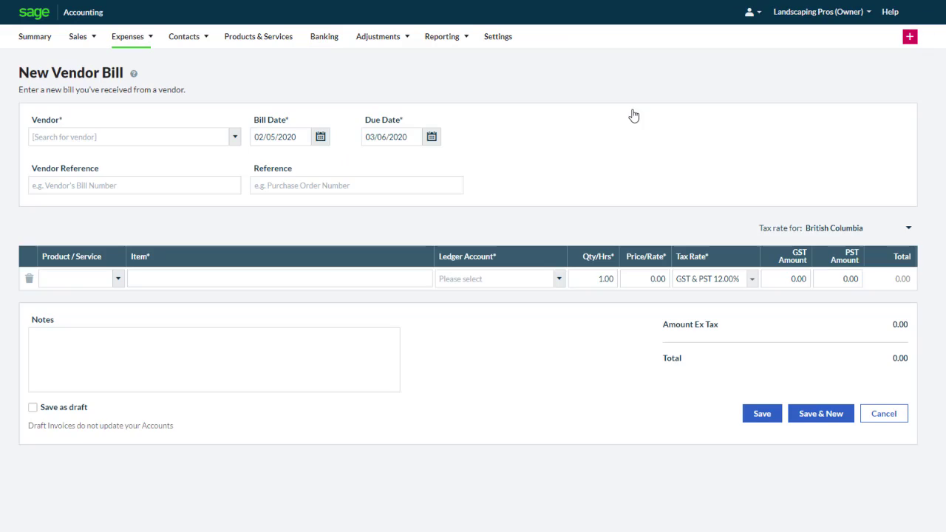
{"action": "left_click", "coordinate": [233, 139]}
{"action": "left_click", "coordinate": [201, 201]}
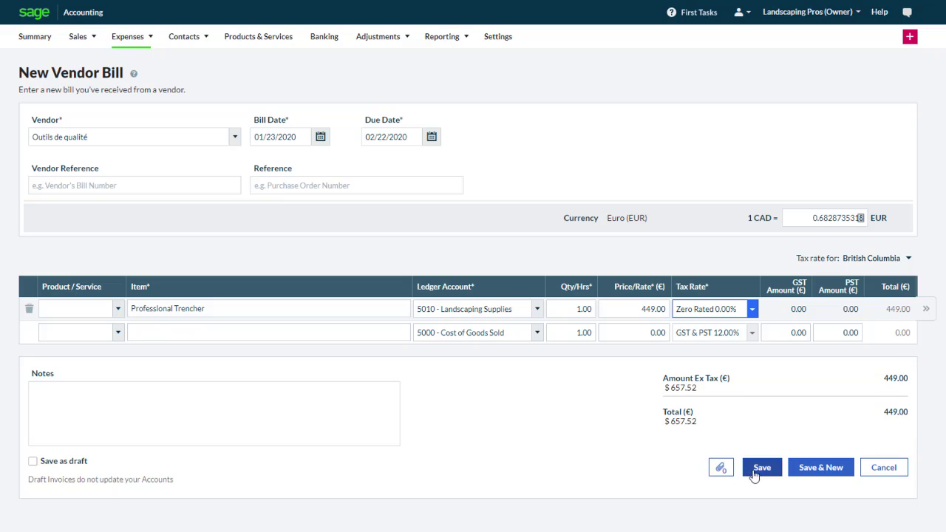
{"action": "left_click", "coordinate": [754, 475]}
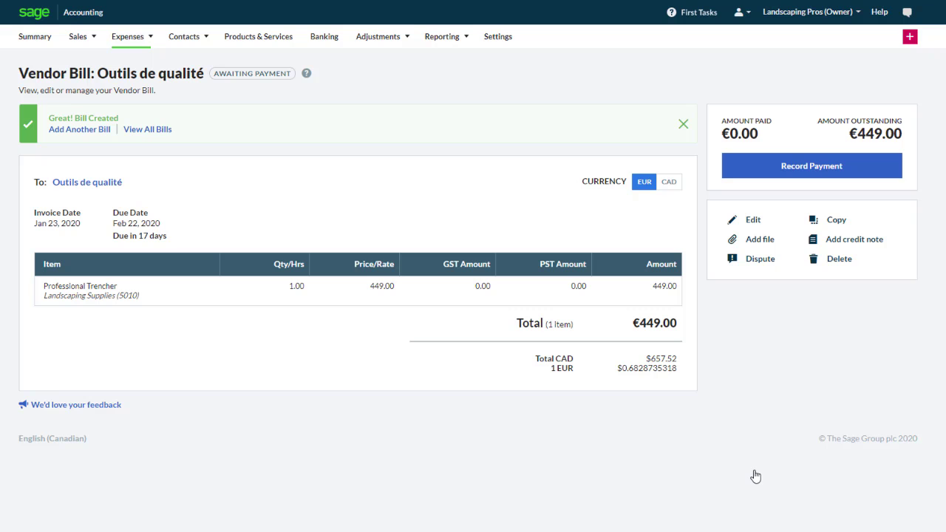
Start a vendor payment to Outils de qualité from 1050 - Chequing, paid by Electronic.
{"action": "left_click", "coordinate": [910, 36]}
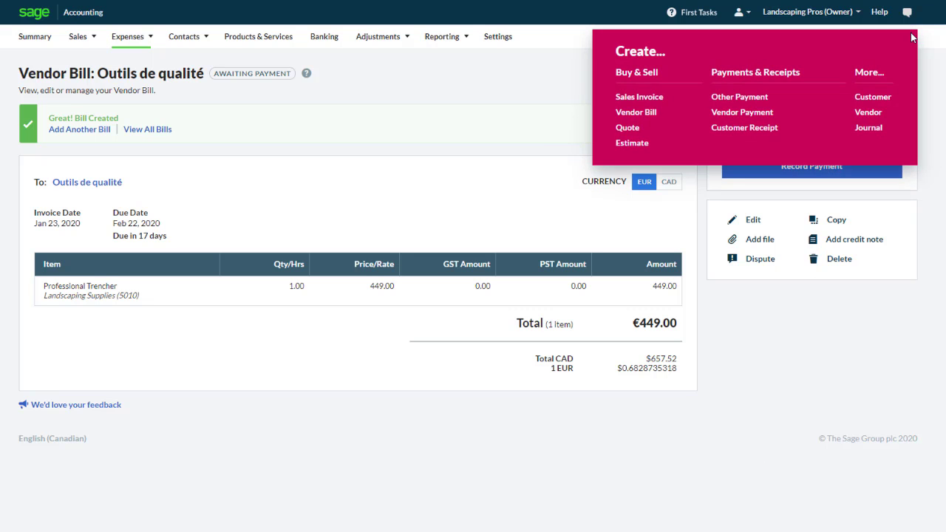
{"action": "left_click", "coordinate": [741, 112]}
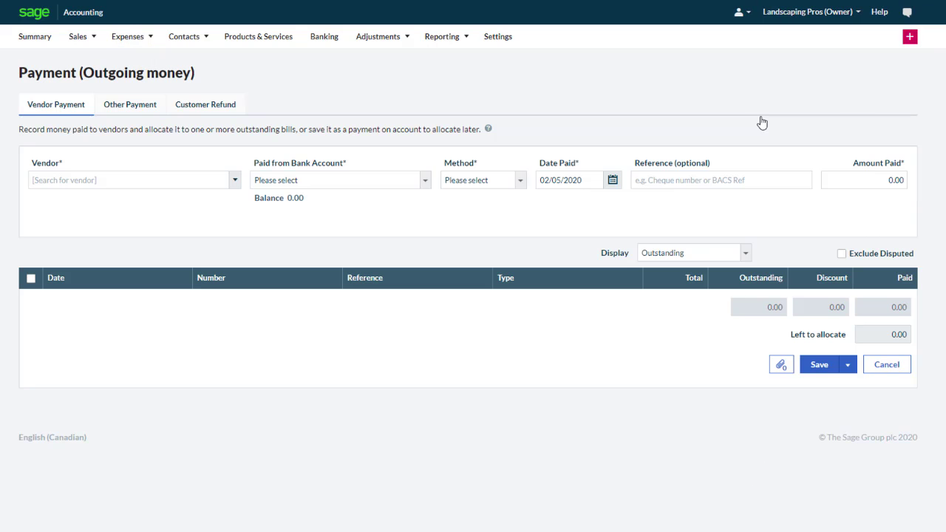
{"action": "left_click", "coordinate": [235, 182]}
{"action": "left_click", "coordinate": [213, 244]}
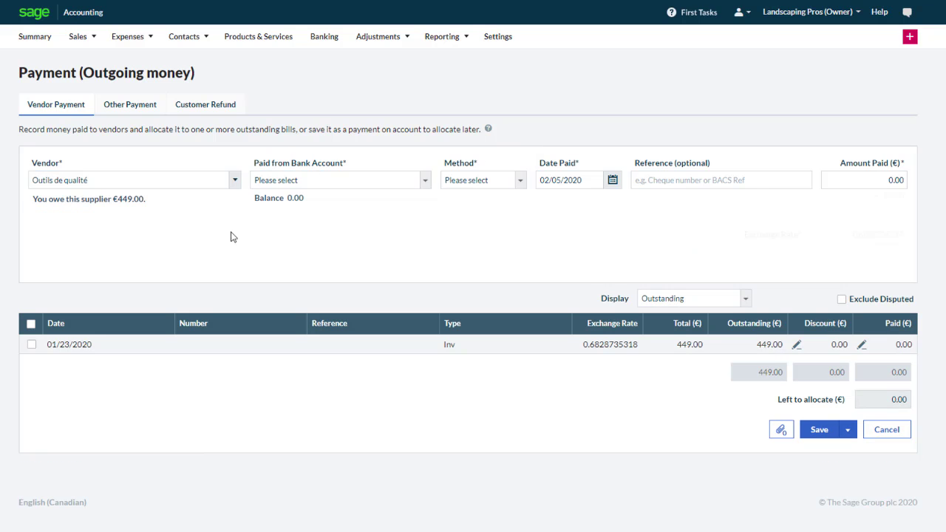
{"action": "left_click", "coordinate": [426, 182]}
{"action": "left_click", "coordinate": [406, 215]}
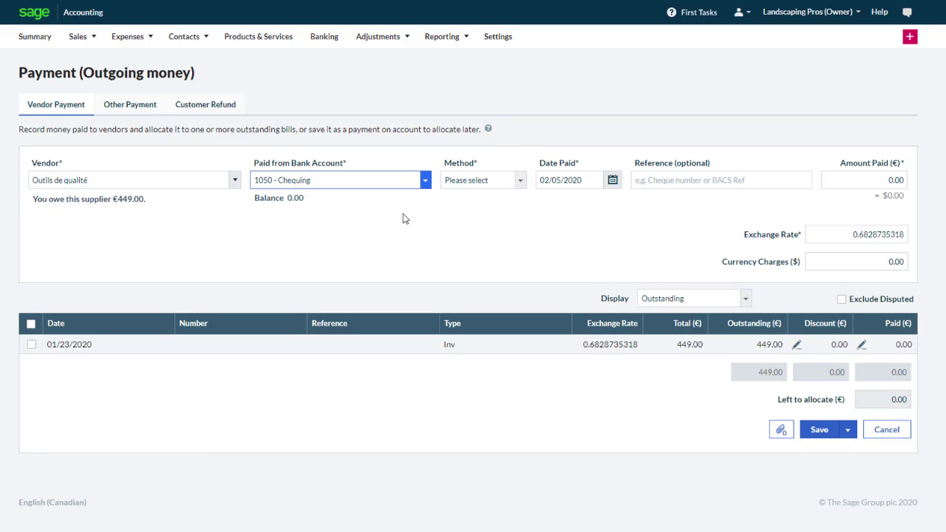
{"action": "left_click", "coordinate": [481, 184]}
{"action": "left_click", "coordinate": [477, 223]}
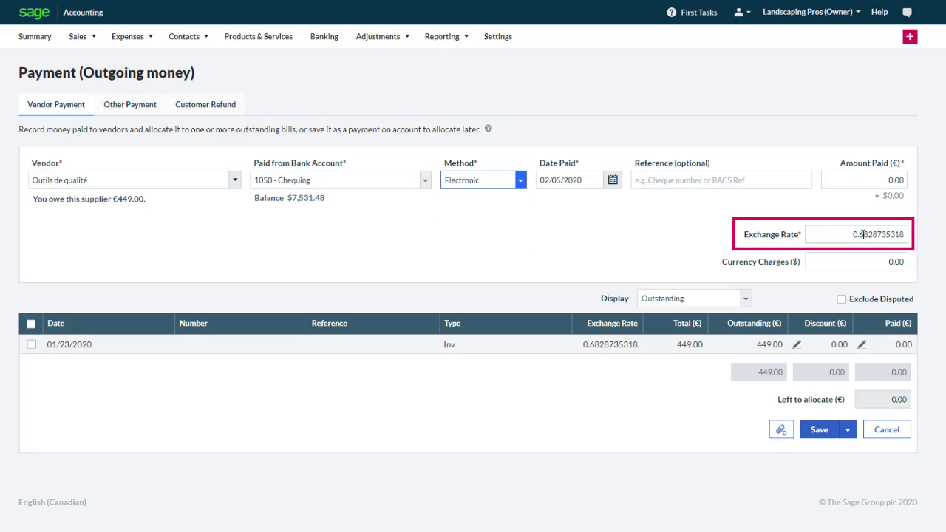
Set the exchange rate to 0.662, apply the payment to the €449.00 bill, and save.
{"action": "left_click_drag", "start_coordinate": [859, 234], "coordinate": [916, 241]}
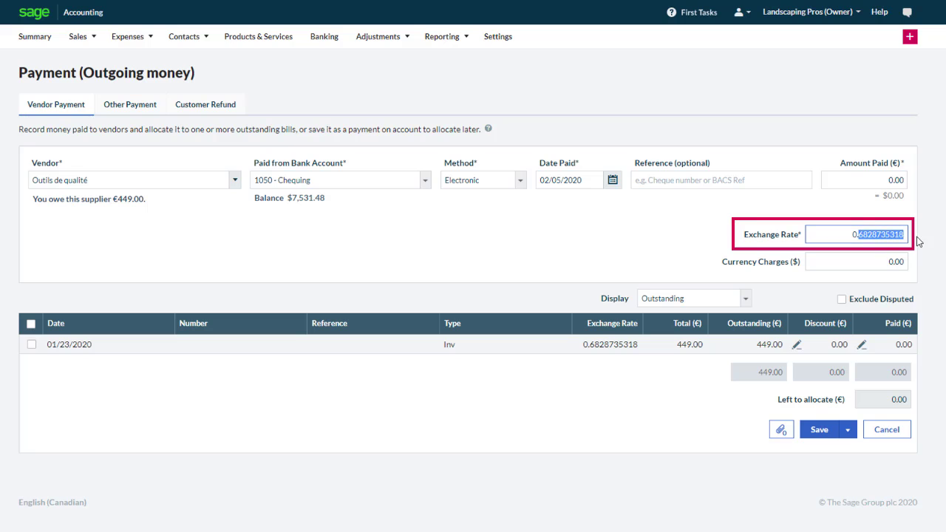
{"action": "type", "text": "662"}
{"action": "left_click", "coordinate": [943, 255]}
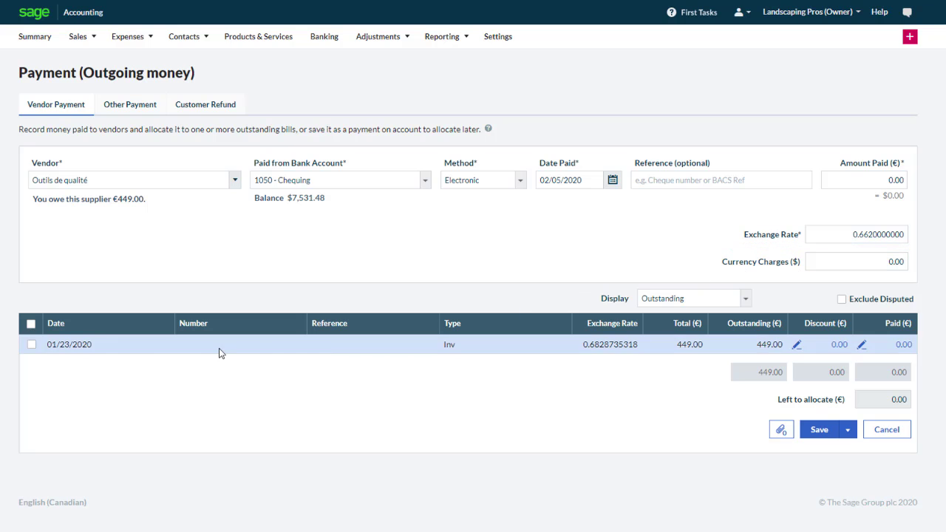
{"action": "left_click", "coordinate": [31, 344]}
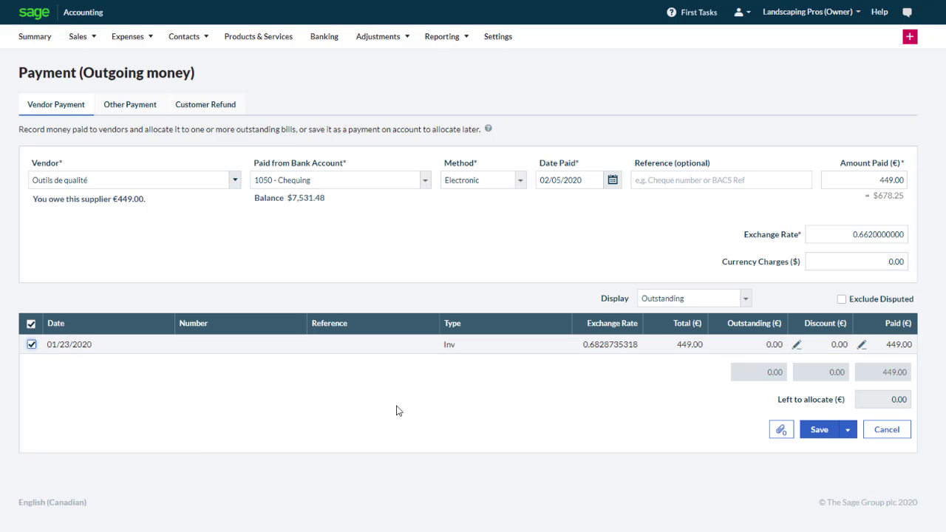
{"action": "left_click", "coordinate": [821, 431]}
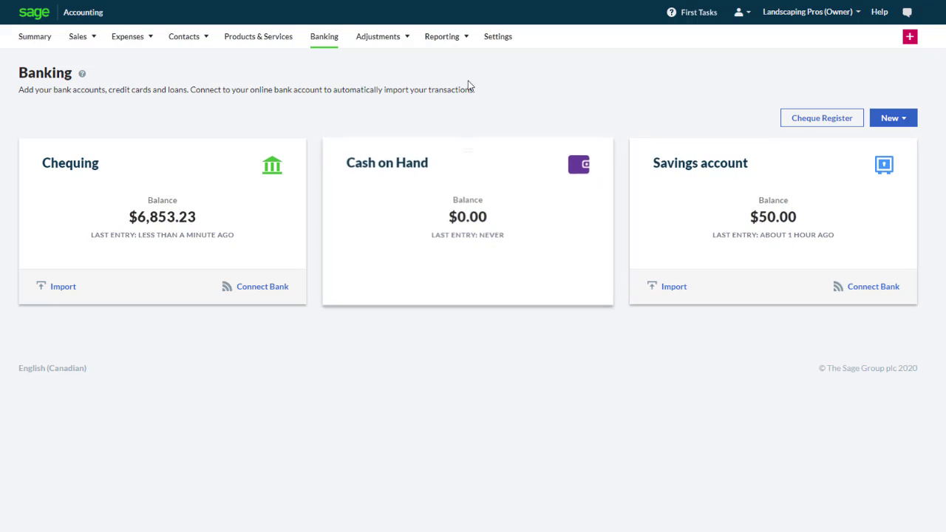
Run the Profit and Loss report and drill into the 6900 - Exchange Rate Gain/(Loss) ledger detail.
{"action": "left_click", "coordinate": [444, 37]}
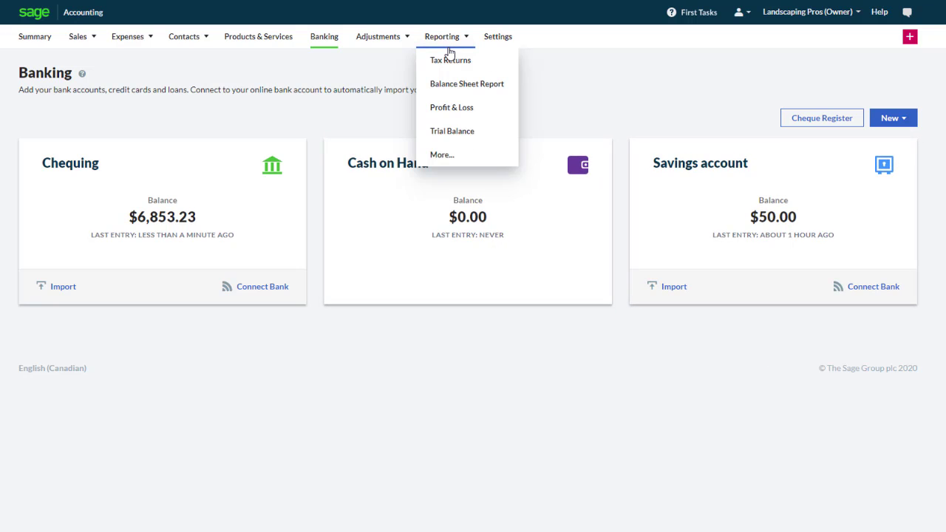
{"action": "left_click", "coordinate": [454, 107]}
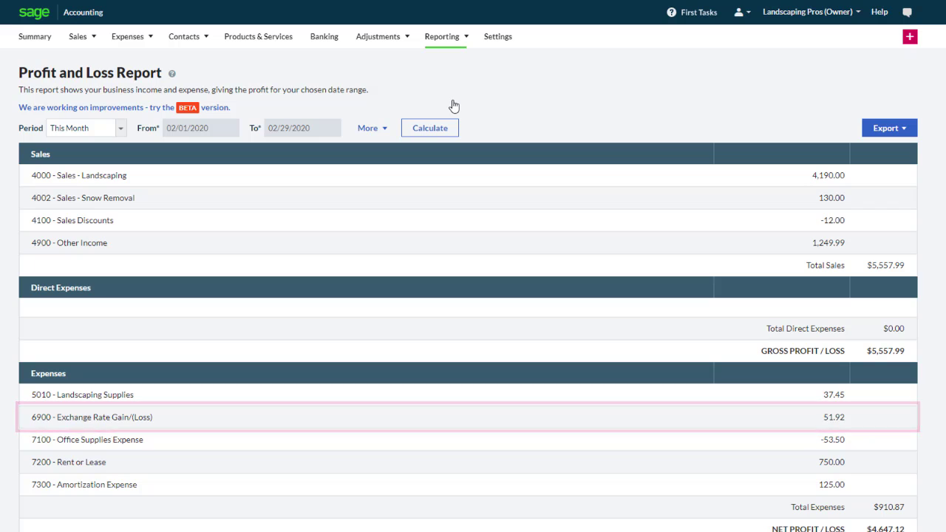
{"action": "left_click", "coordinate": [142, 419]}
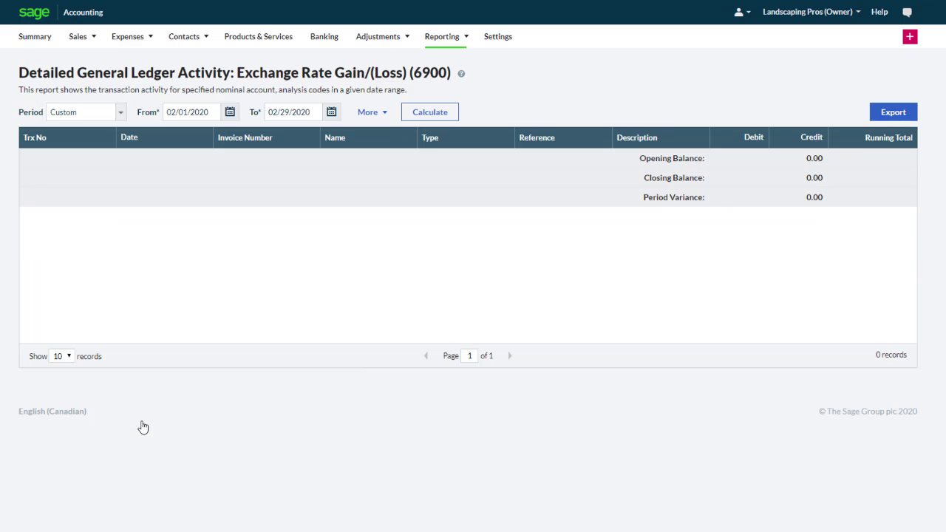